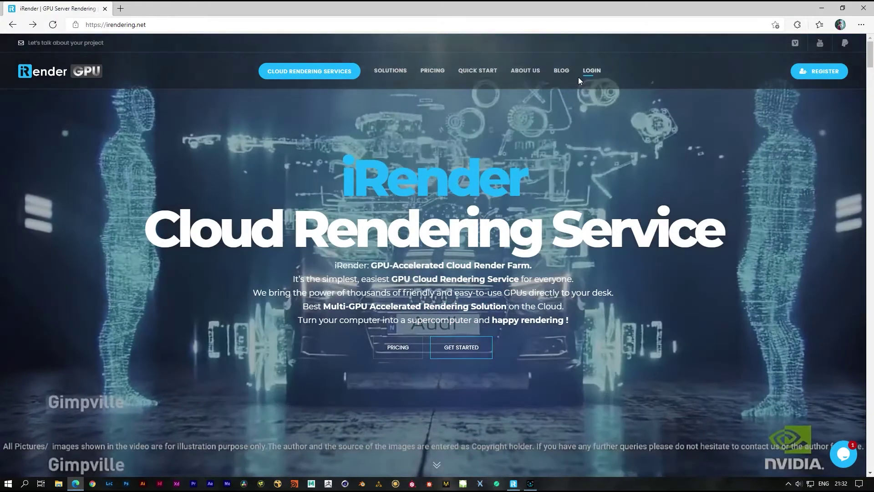
- Log in to the iRender account with the username and password, completing the reCAPTCHA check
click(592, 72)
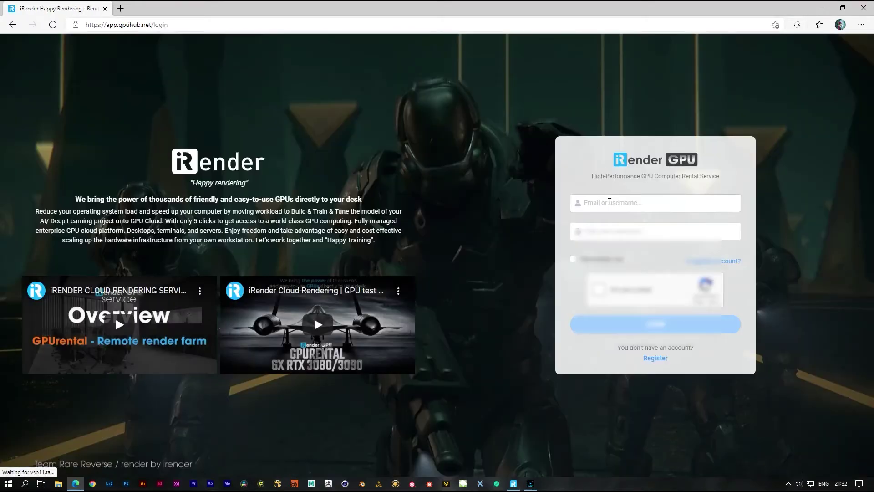
click(610, 202)
text(hoang)
key(Tab)
text(•••)
click(599, 289)
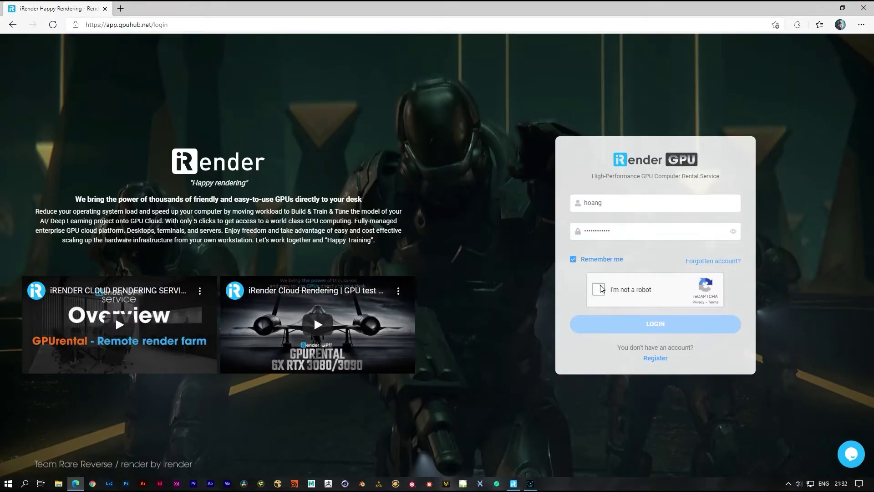
click(632, 330)
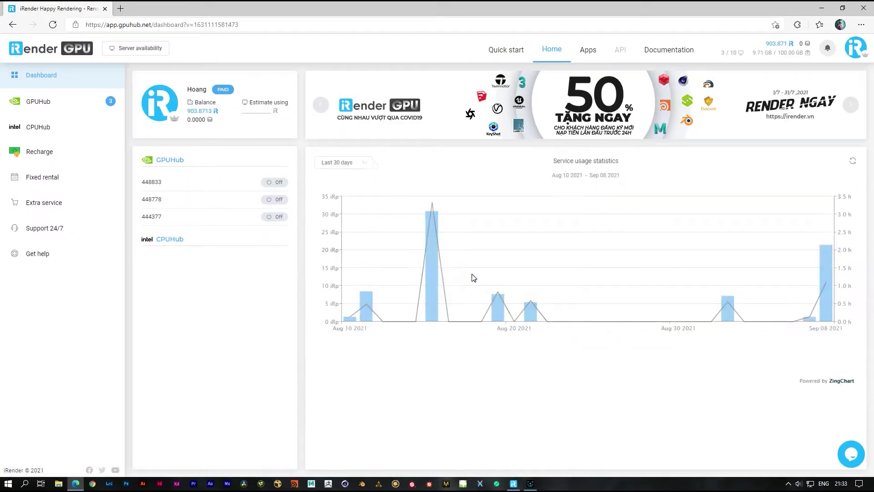
- Browse CPUHub and GPUHub, and review the multi-card and single-card server packages for a new image without creating one
click(81, 129)
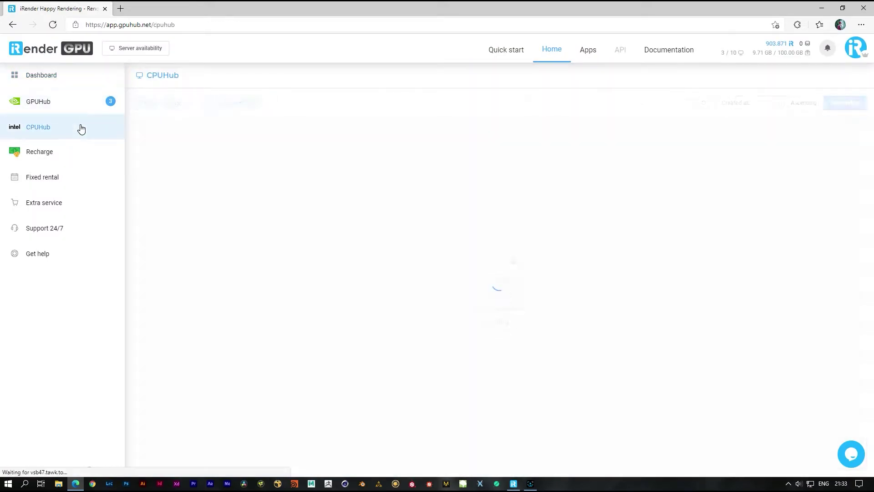
click(76, 98)
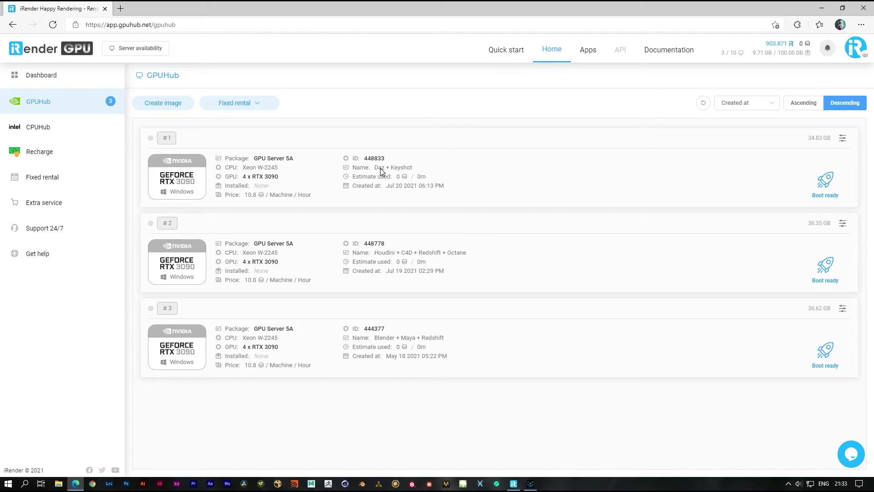
click(163, 102)
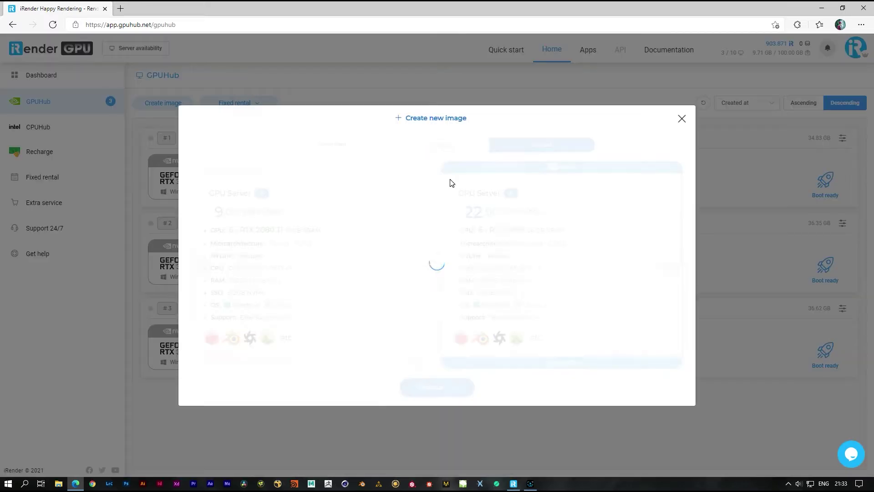
click(462, 146)
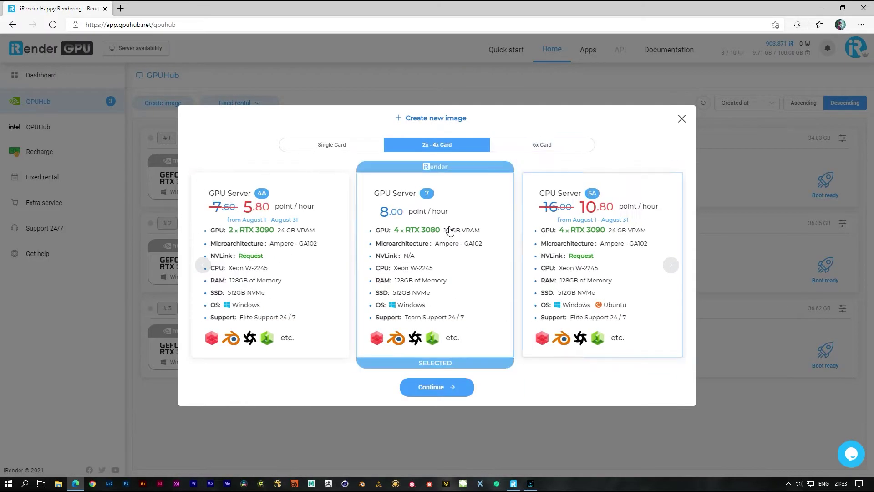
click(358, 145)
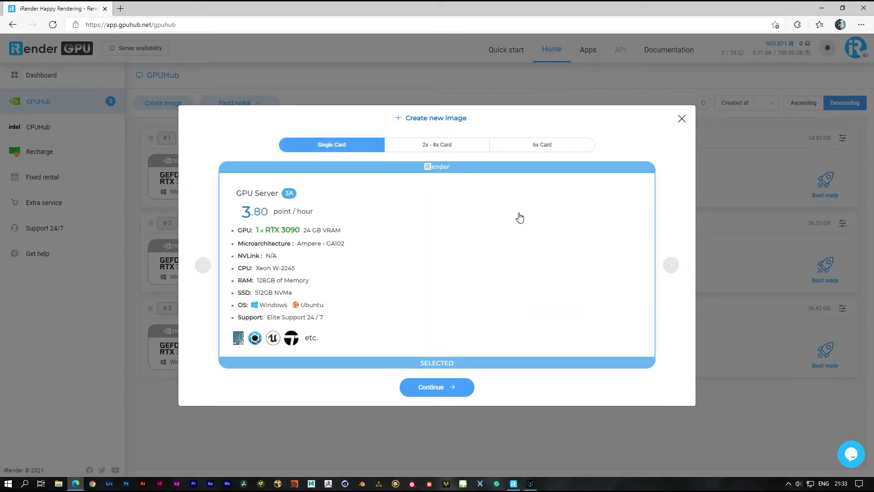
click(682, 119)
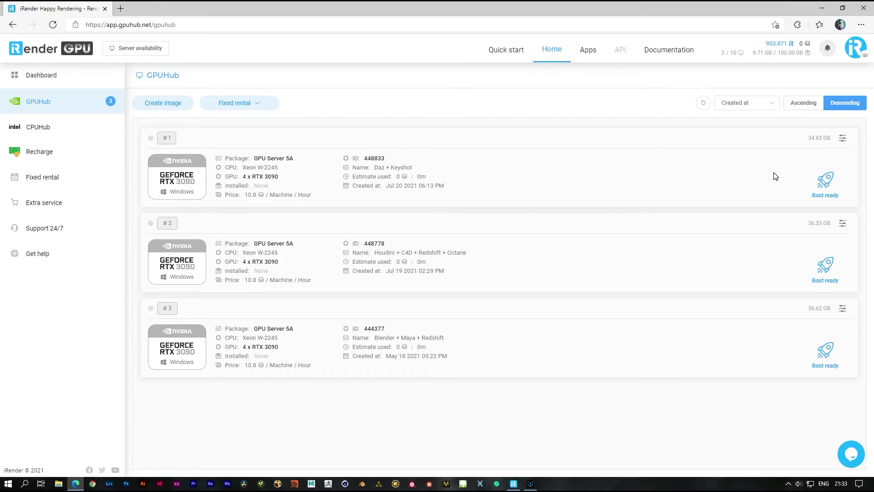
- Switch to GpuHub Sync from the GPUHub page and view the root drives and the contents of Your Storage (Z:)
click(592, 54)
click(87, 52)
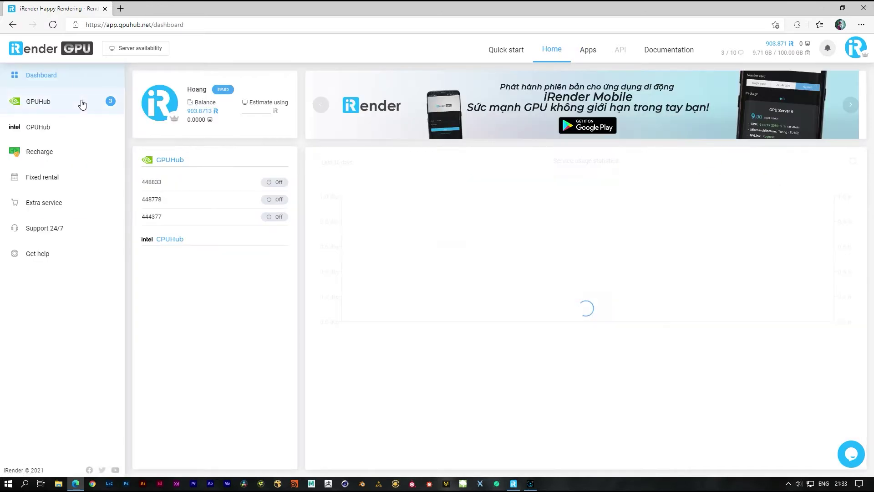
click(82, 102)
click(513, 484)
click(513, 484)
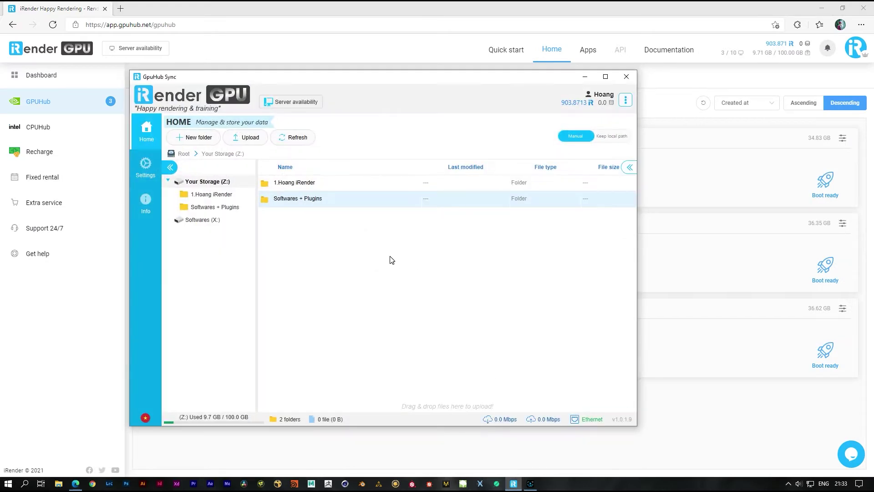
click(183, 154)
click(175, 182)
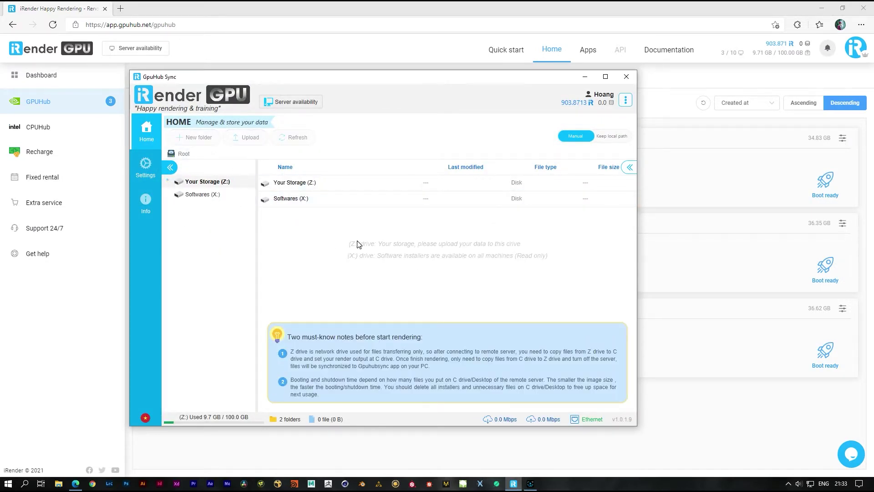
double_click(319, 185)
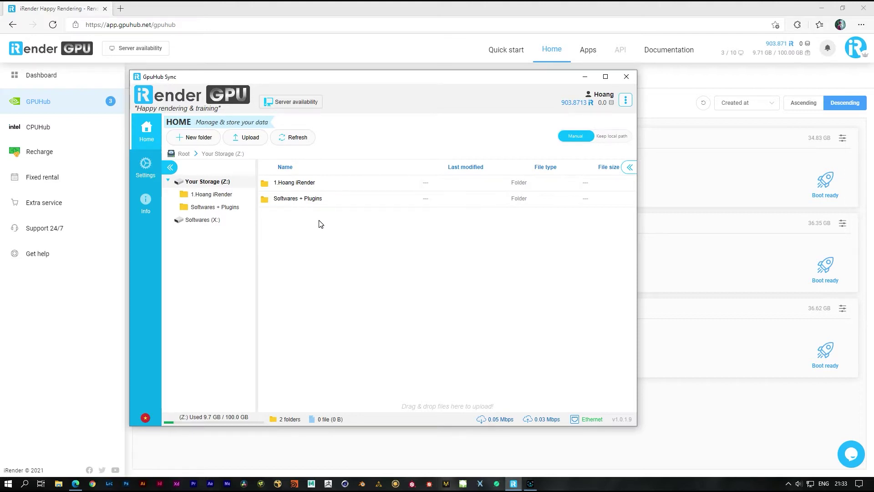
click(585, 77)
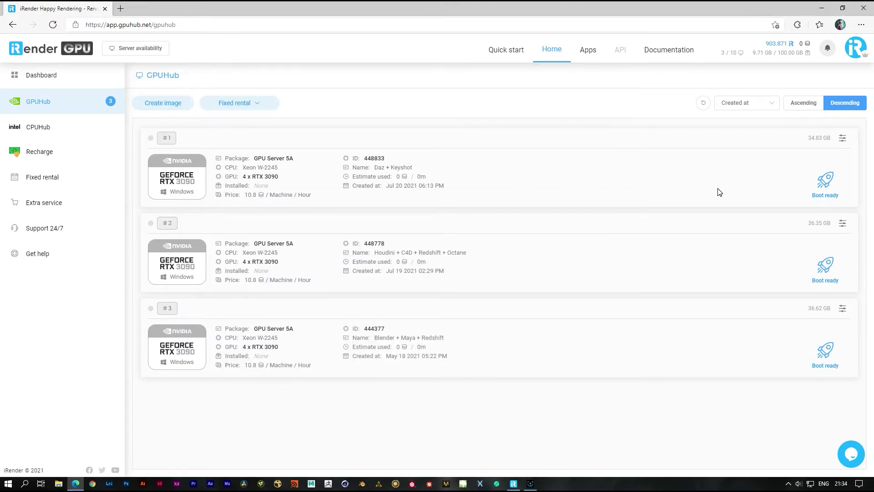
- Boot the Daz + Keyshot server and connect to it through Remote Desktop, entering the account password
click(825, 181)
click(432, 368)
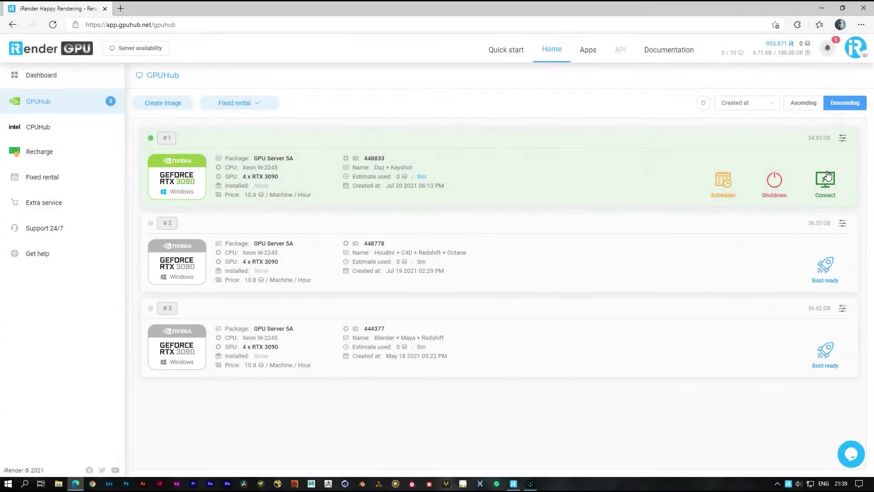
click(826, 182)
click(472, 378)
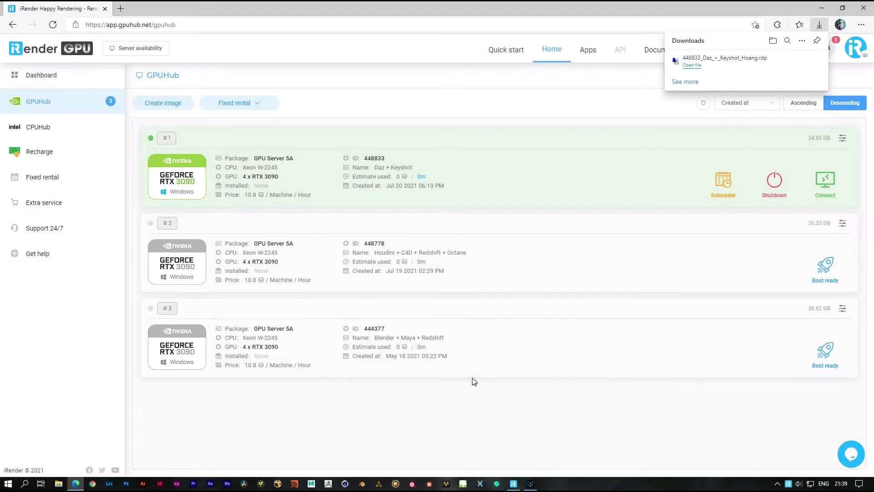
click(692, 65)
text(**********)
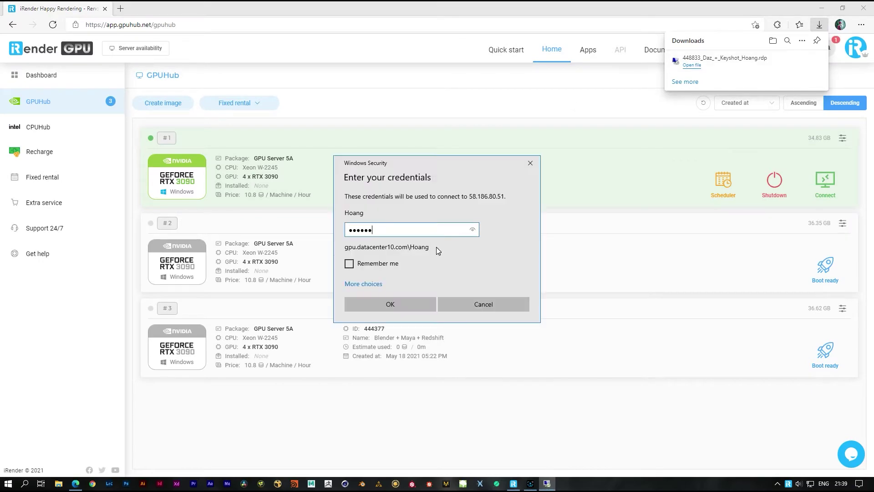
click(417, 298)
click(458, 315)
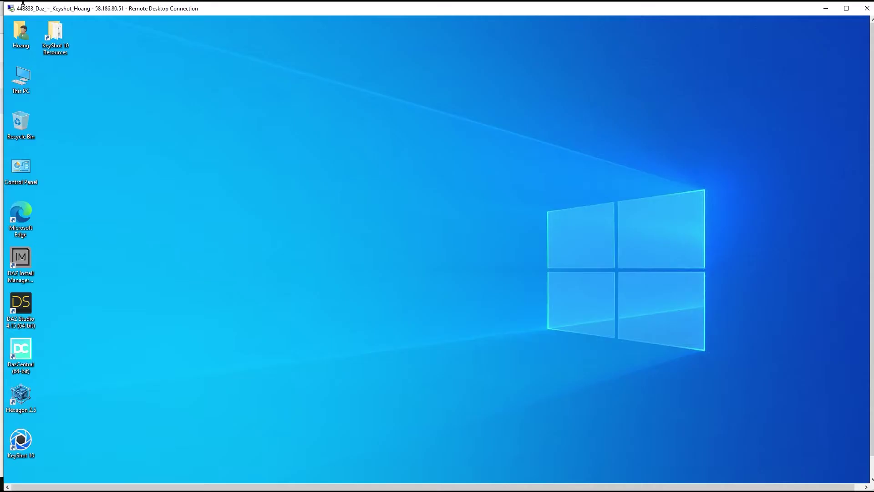
- Refresh the remote server's desktop and enlarge the Remote Desktop session to full screen
drag(4, 2, 247, 112)
drag(367, 118, 237, 81)
right_click(379, 158)
click(394, 186)
click(414, 66)
click(547, 483)
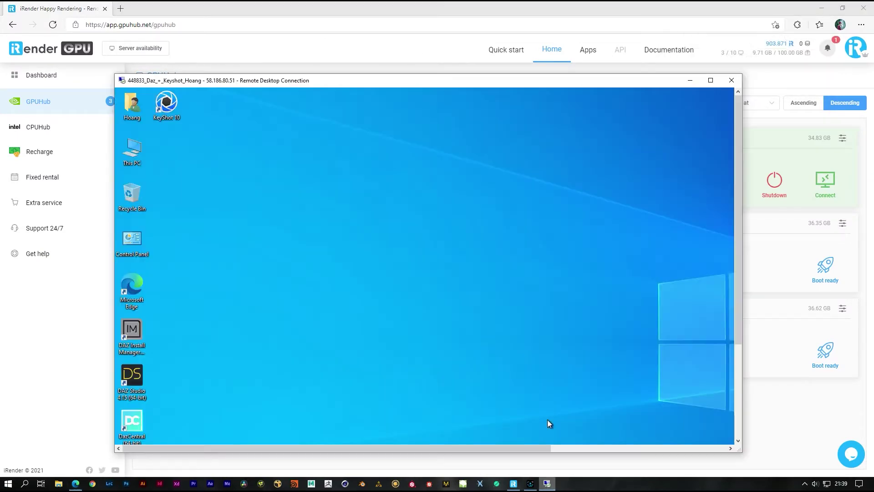
drag(410, 82, 426, 78)
click(725, 72)
right_click(464, 136)
click(484, 164)
- Open Task Manager on the remote server and inspect the performance of each of the four GPUs
right_click(465, 486)
click(518, 448)
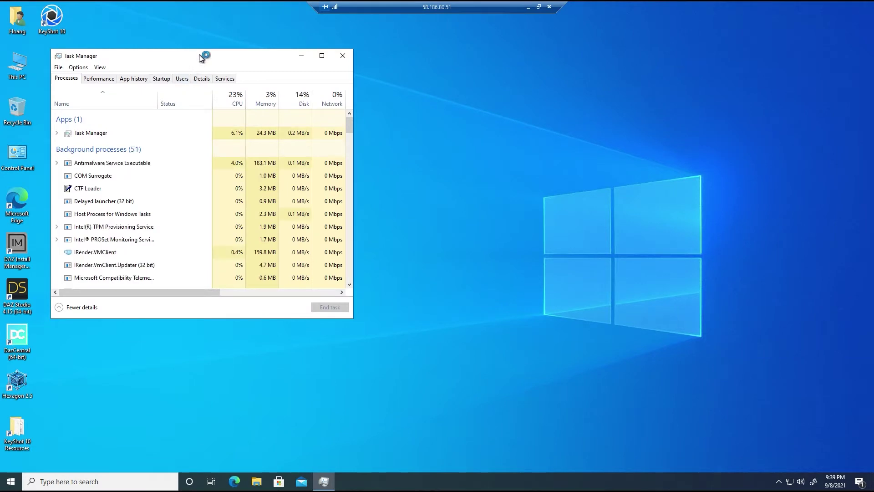
drag(205, 56, 487, 94)
click(383, 115)
drag(450, 213, 585, 163)
click(419, 316)
click(420, 288)
click(420, 253)
click(421, 230)
click(585, 93)
- Open the Storage (Z:) drive on the server and compare its folders with those in GpuHub Sync
double_click(17, 64)
double_click(410, 296)
drag(341, 226, 302, 201)
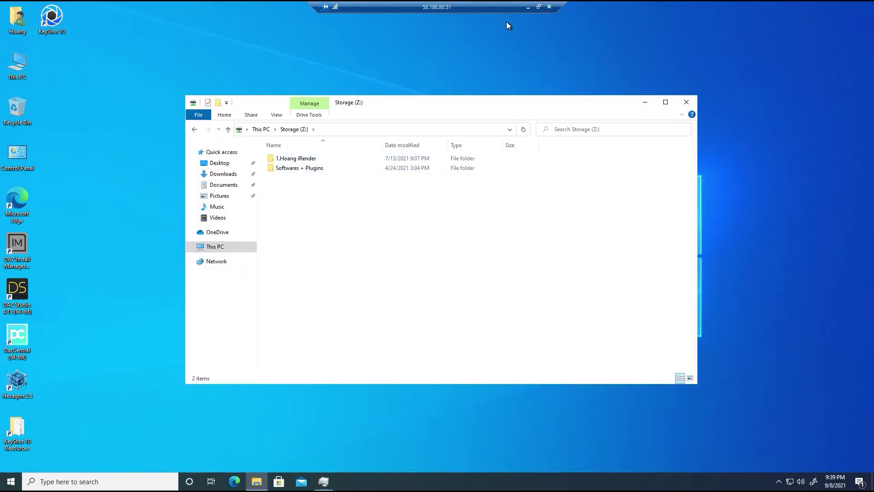
click(539, 6)
drag(411, 76, 506, 47)
click(514, 484)
click(754, 43)
double_click(459, 48)
- Look through the installers on the server's Softwares (X:) drive, then close the file window
click(261, 129)
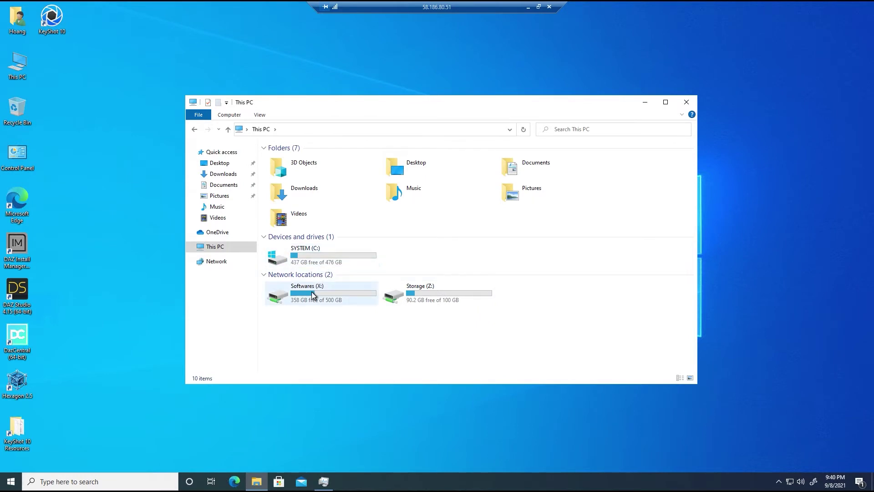
double_click(312, 295)
scroll(476, 288, down, 1)
scroll(476, 288, up, 1)
click(261, 129)
click(687, 102)
- Launch DAZ Studio 4.15 and connect to the DAZ 3D account with the registered e-mail and password
double_click(19, 295)
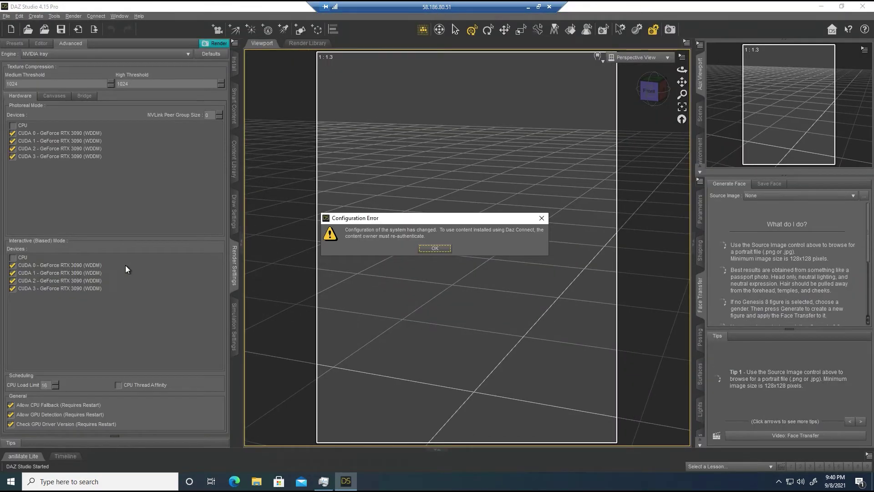
click(434, 249)
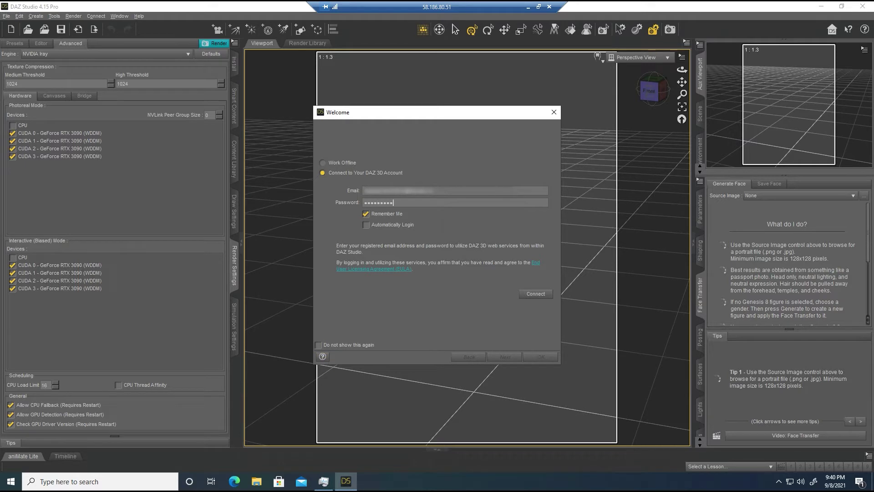
click(533, 294)
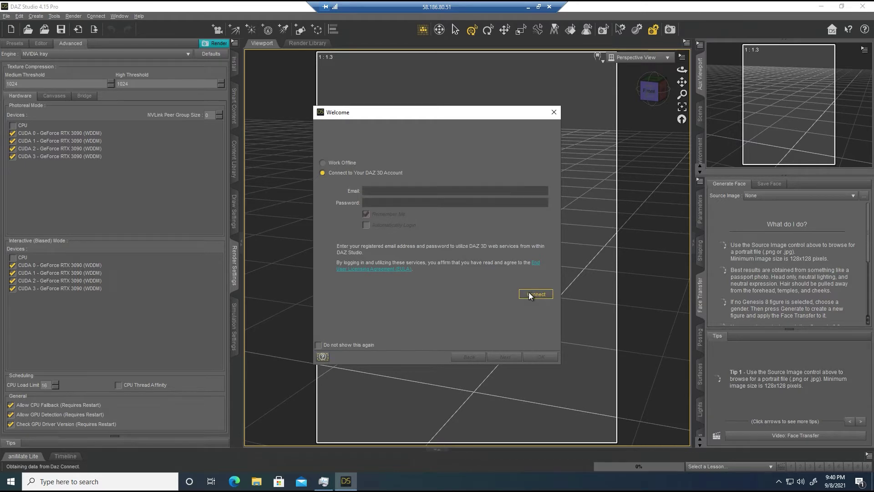
click(542, 359)
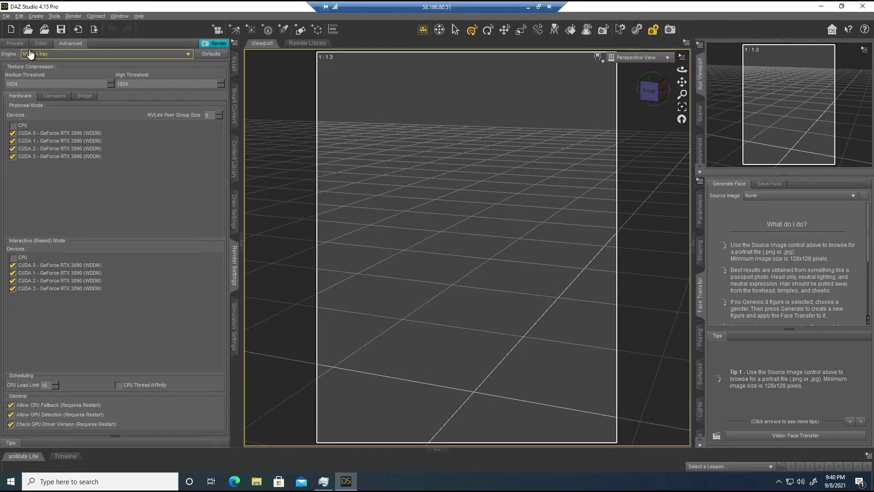
- Load the Ready to Render - Dragon Slayer scene from the Ready to Render smart content
click(236, 116)
click(39, 194)
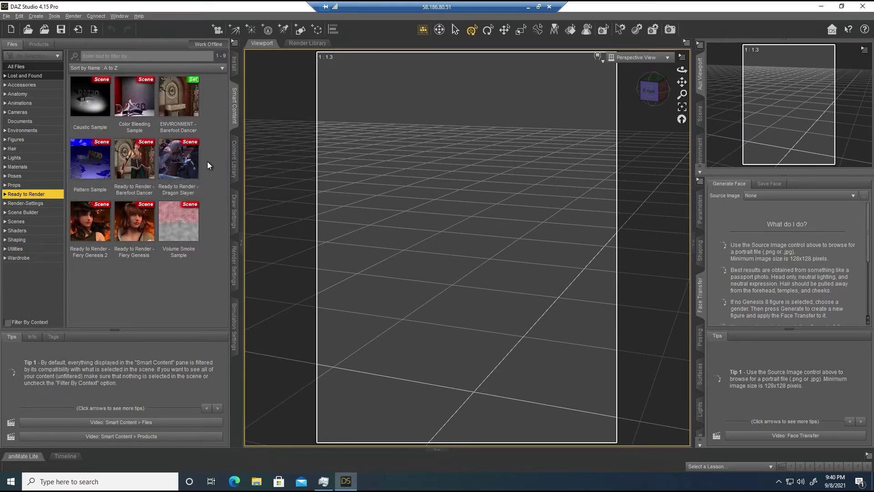
double_click(187, 167)
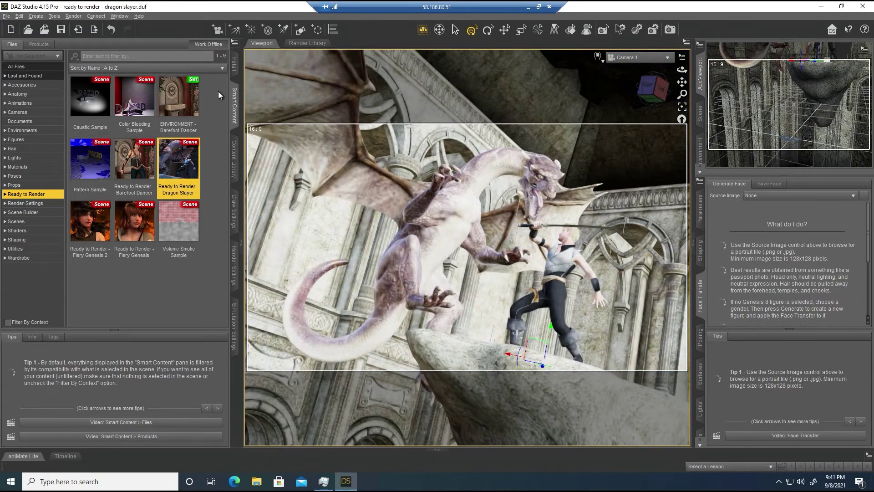
- Review the render settings and render the Dragon Slayer scene with NVIDIA Iray on the four RTX 3090 cards
click(234, 267)
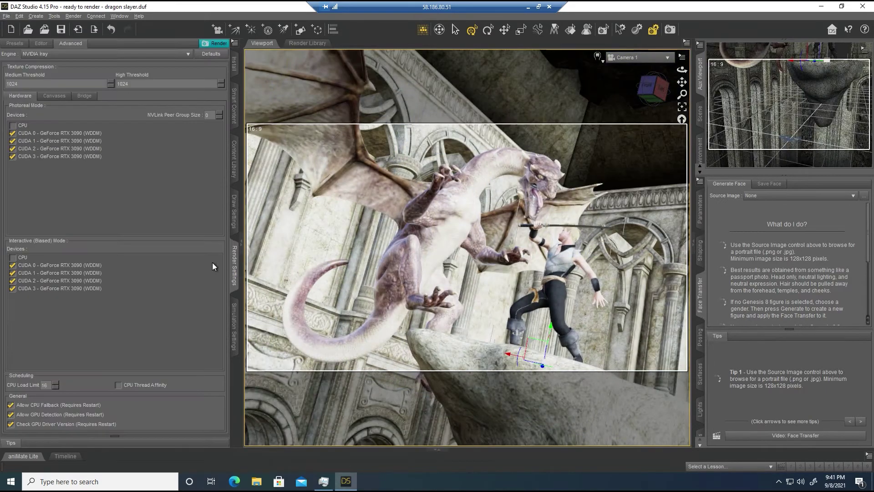
click(41, 44)
click(71, 44)
click(214, 43)
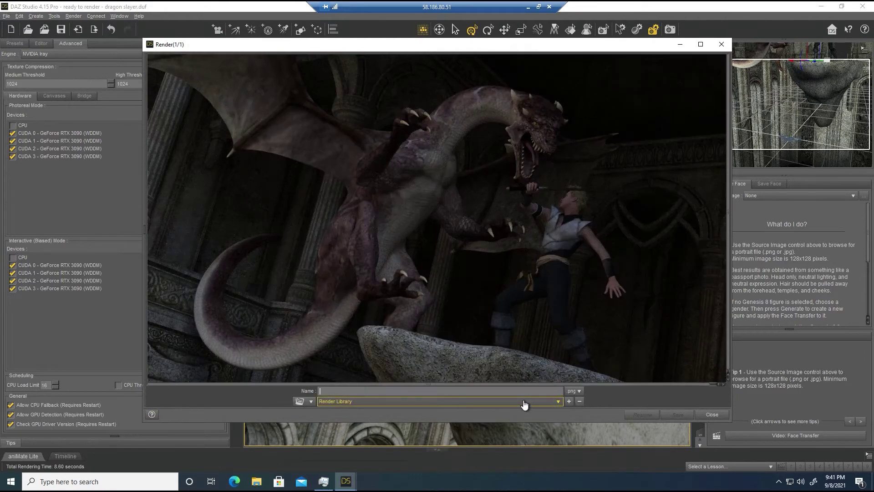
- Check the total rendering time at the end of the DAZ Studio troubleshooting log, then close the log
click(121, 18)
mouse_move(139, 18)
mouse_move(165, 150)
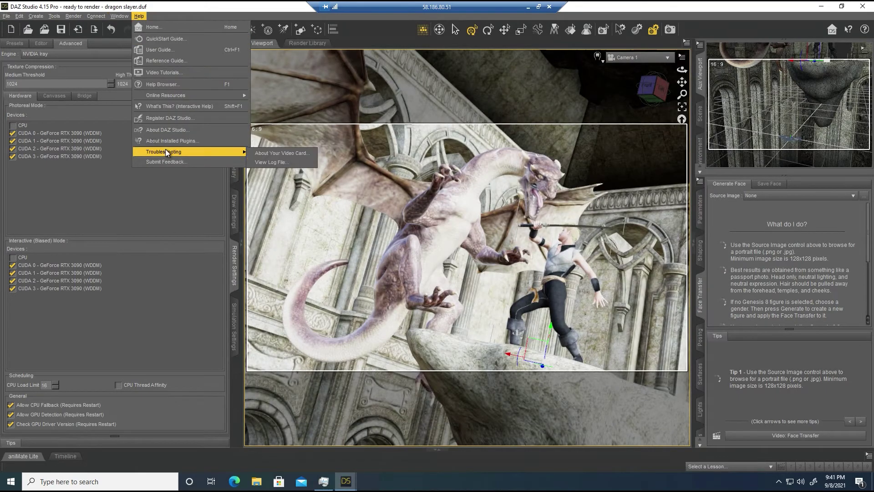
click(287, 162)
drag(692, 88, 691, 383)
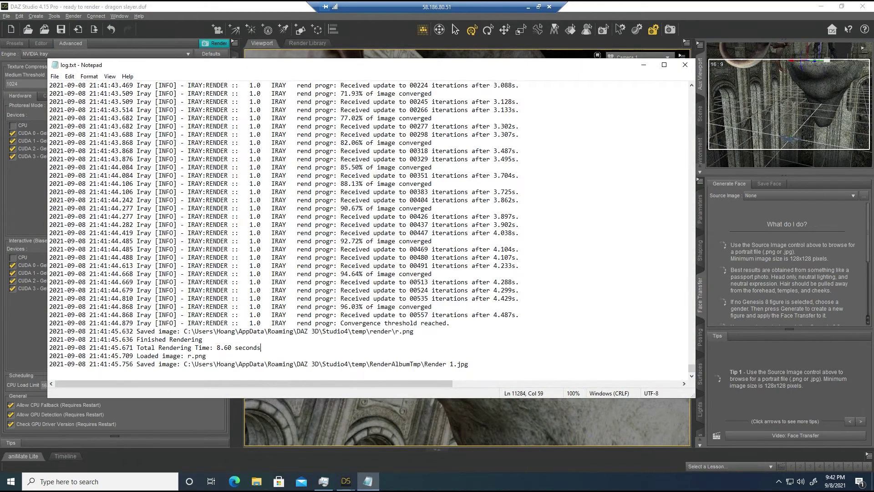
click(686, 65)
- Examine the GPU activity graphs in Task Manager after the render, then minimize it
click(324, 481)
click(573, 198)
click(572, 328)
click(392, 258)
click(573, 198)
click(575, 328)
drag(637, 355, 676, 381)
click(625, 93)
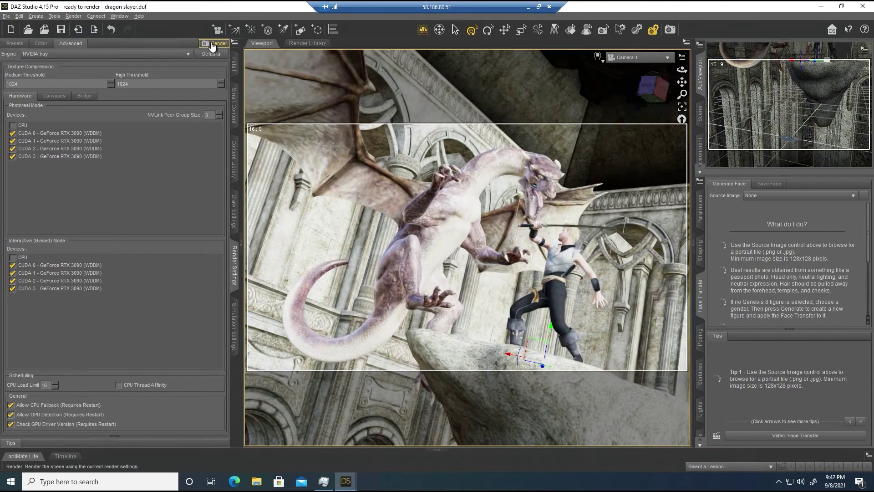
- Render the Dragon Slayer scene again and open the end of the DAZ Studio log file
click(212, 46)
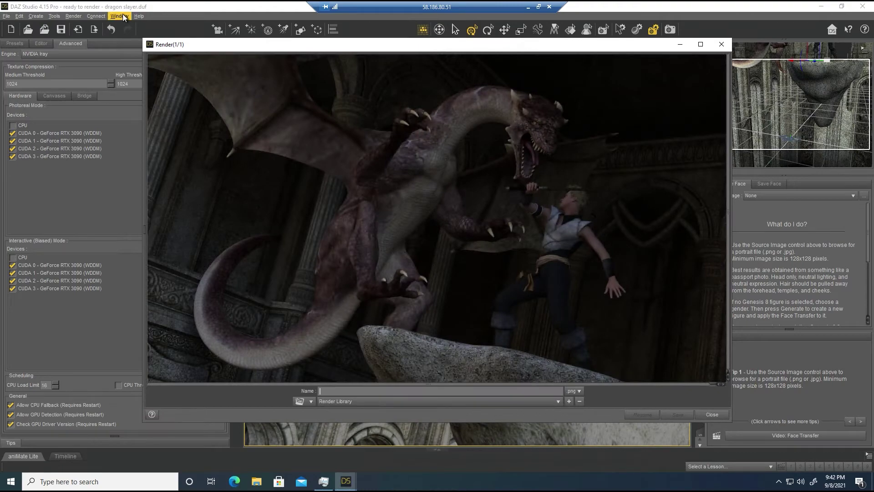
click(122, 15)
mouse_move(139, 16)
mouse_move(176, 151)
click(278, 152)
drag(692, 92, 694, 378)
- Delete all text in the log file, save and close it, and start another render of the scene
key(ctrl+a)
key(Delete)
key(ctrl+s)
click(684, 65)
click(215, 45)
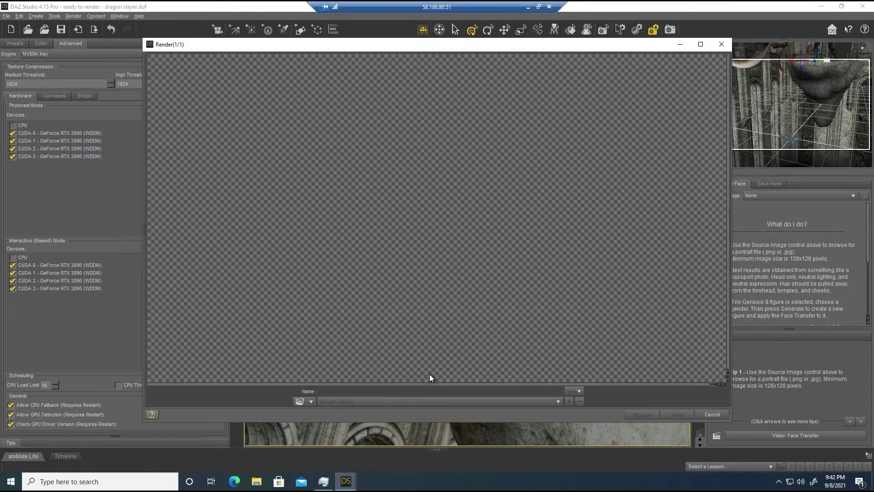
- Open the DAZ Studio log file at its end, select all its text, close it, and render the Dragon Slayer scene again
click(138, 16)
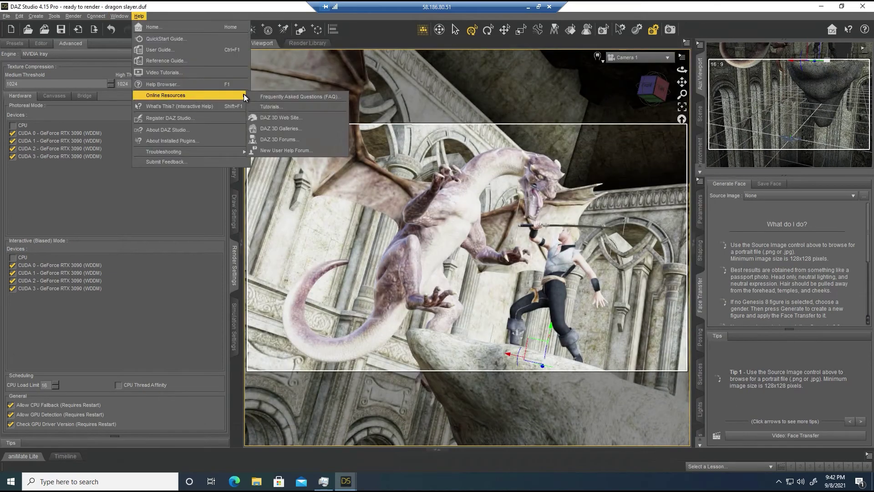
click(214, 145)
scroll(214, 137, down, 15)
key(ctrl+a)
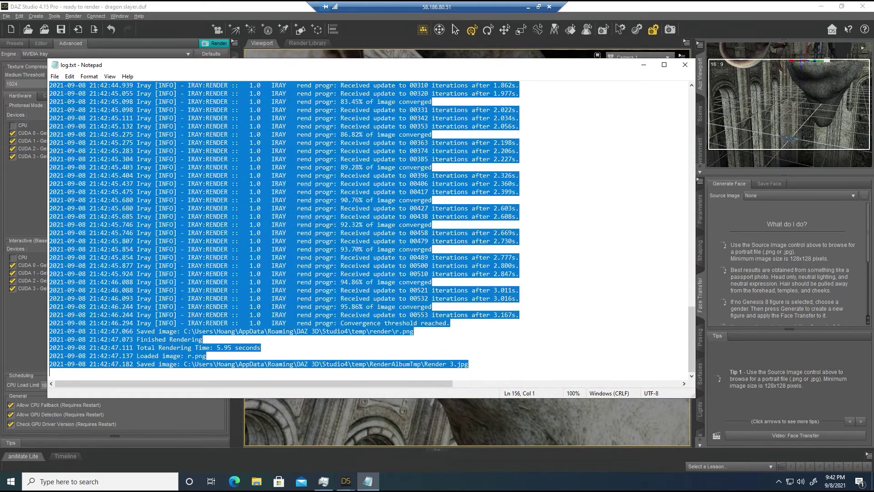
key(alt+F4)
click(214, 44)
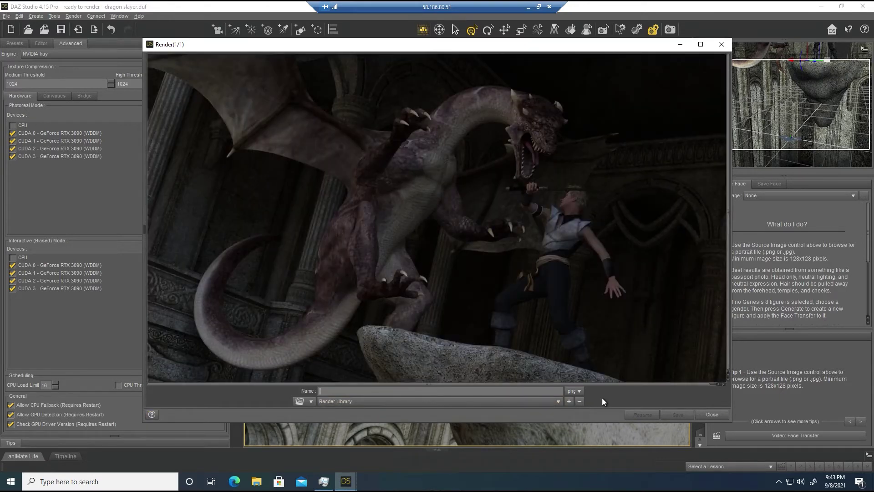
click(522, 401)
click(386, 433)
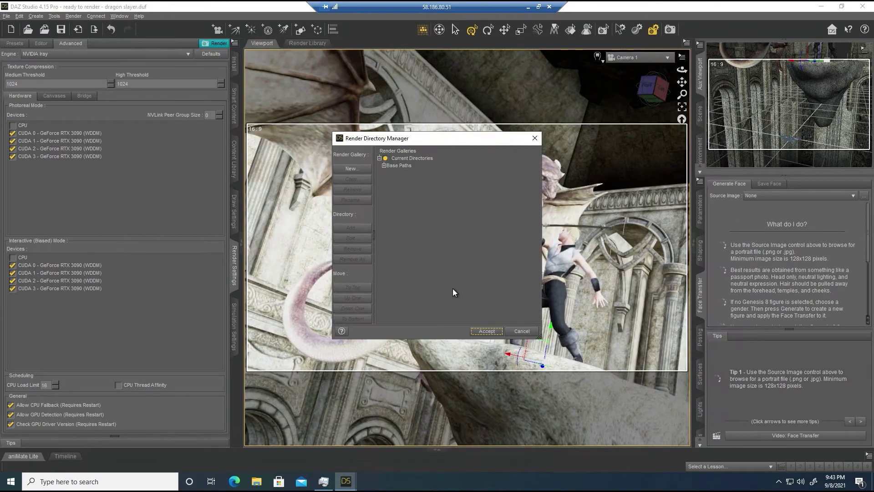
click(522, 332)
- Check the total rendering time of the Dragon Slayer render at the end of the log, then close the log
click(139, 16)
click(218, 136)
drag(692, 143, 664, 365)
drag(49, 348, 242, 348)
click(685, 65)
- Load the Ready to Render - Fiery Genesis scene from Smart Content and render it with all four RTX 3090 devices
click(235, 106)
click(130, 236)
double_click(129, 235)
click(440, 247)
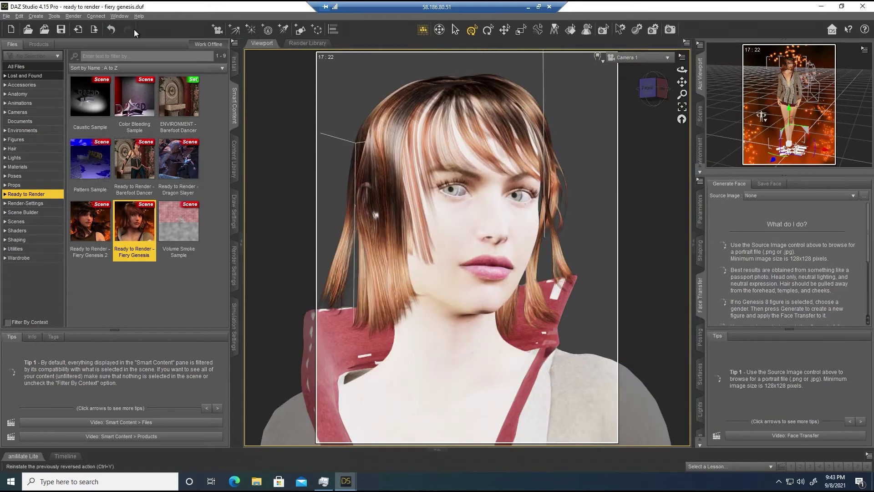
click(234, 265)
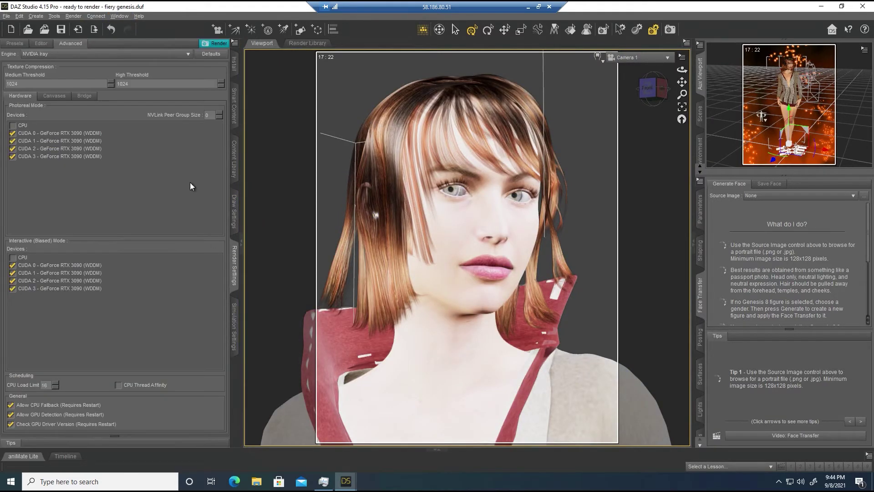
click(214, 44)
- Bring the finished Dragon Slayer render window to the front and move it in front of the other render windows
mouse_move(346, 482)
click(280, 412)
click(394, 414)
click(396, 437)
click(328, 437)
drag(200, 49, 163, 57)
- Save the Dragon Slayer render to the Desktop as a PNG named A and close the remaining render windows
click(268, 409)
click(273, 418)
click(538, 409)
click(144, 130)
click(464, 290)
click(443, 398)
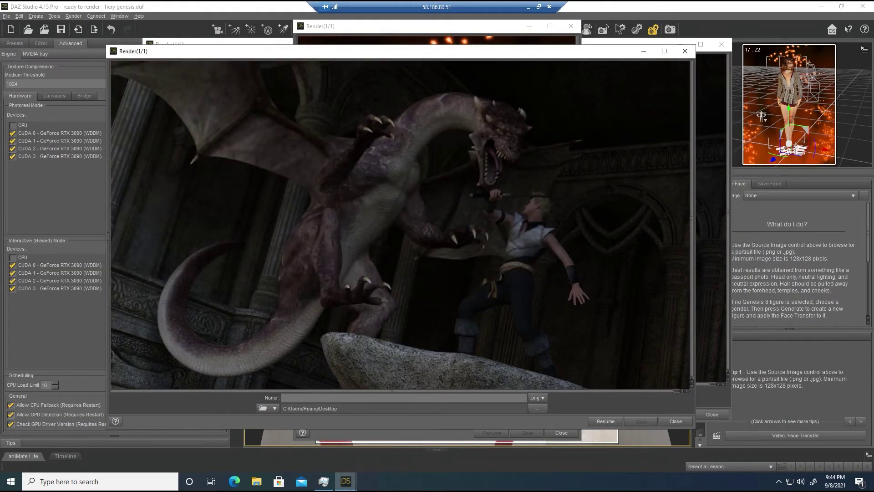
click(638, 421)
click(722, 45)
click(573, 30)
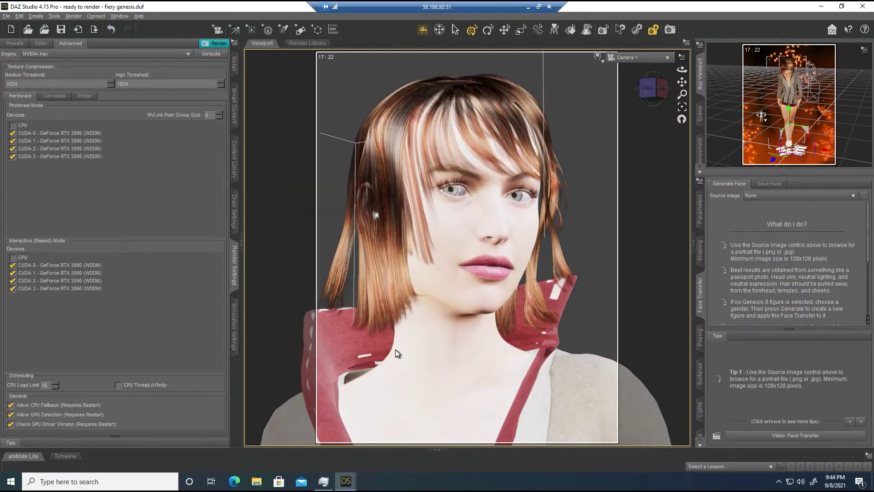
- Check the total rendering time of the first Fiery Genesis render at the end of the troubleshooting log
click(139, 16)
mouse_move(159, 128)
click(255, 128)
drag(692, 99, 672, 370)
drag(217, 216, 261, 217)
- Delete all text in the log file, save and close it, and start another render of Fiery Genesis
key(ctrl+a)
key(Delete)
key(ctrl+s)
click(685, 65)
click(215, 43)
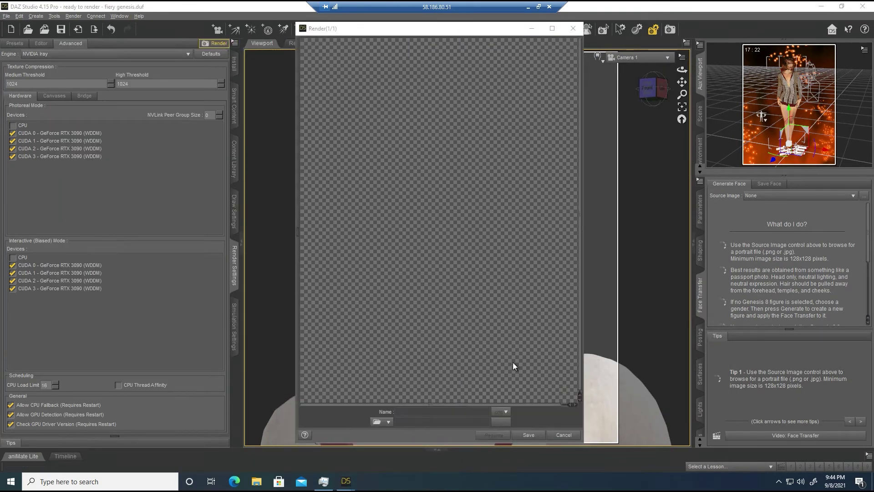
- Examine GPU 2 in Task Manager with one of its graphs set to Cuda, then minimize Task Manager
click(324, 482)
click(401, 315)
click(587, 198)
click(583, 258)
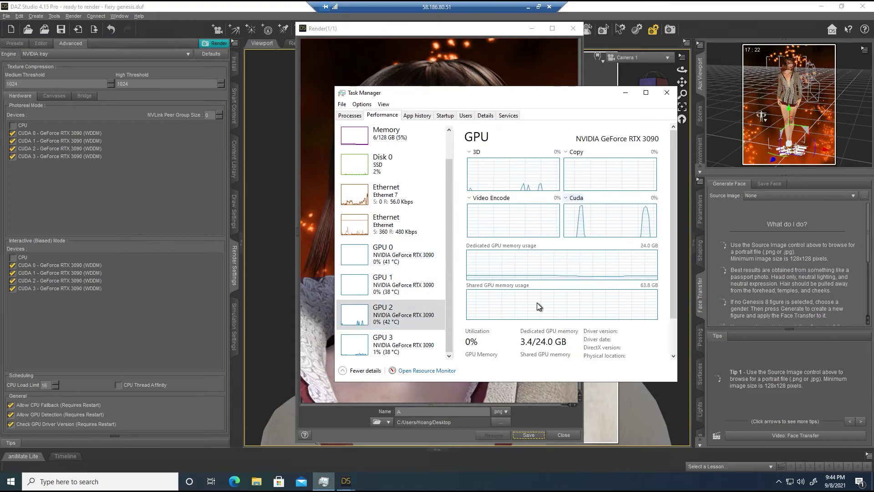
click(625, 93)
- Reopen the log file, check the total rendering time of the repeated Fiery Genesis render, and close the log
click(139, 17)
mouse_move(176, 150)
click(296, 162)
drag(691, 107, 691, 359)
drag(217, 348, 243, 348)
click(684, 65)
- Render Fiery Genesis once more and check its total rendering time at the end of the log, then close the log
click(138, 17)
mouse_move(127, 16)
click(215, 43)
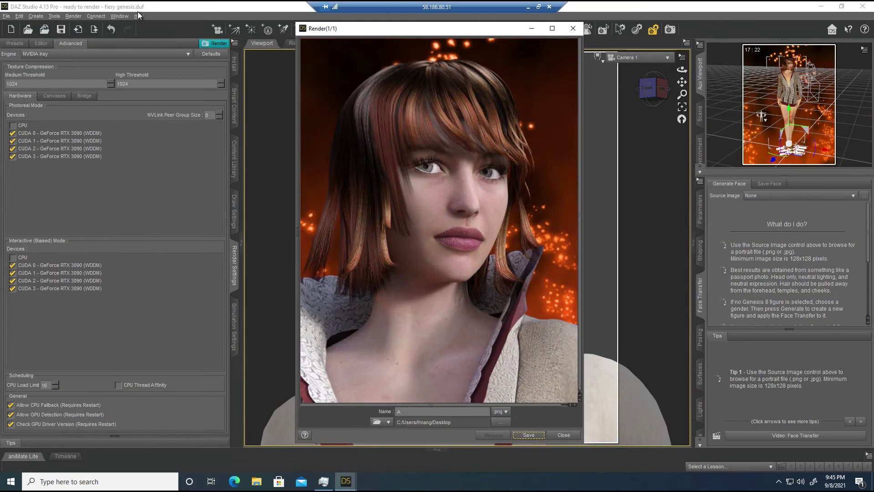
click(139, 17)
mouse_move(187, 151)
click(286, 161)
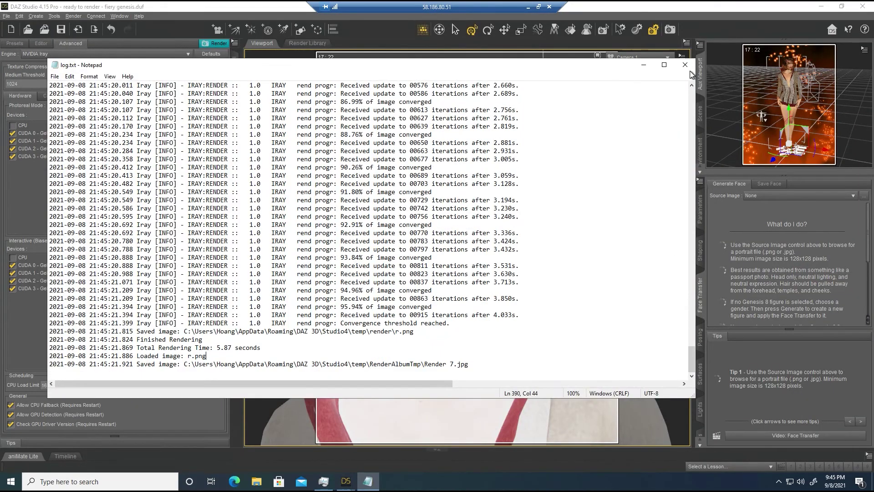
click(685, 64)
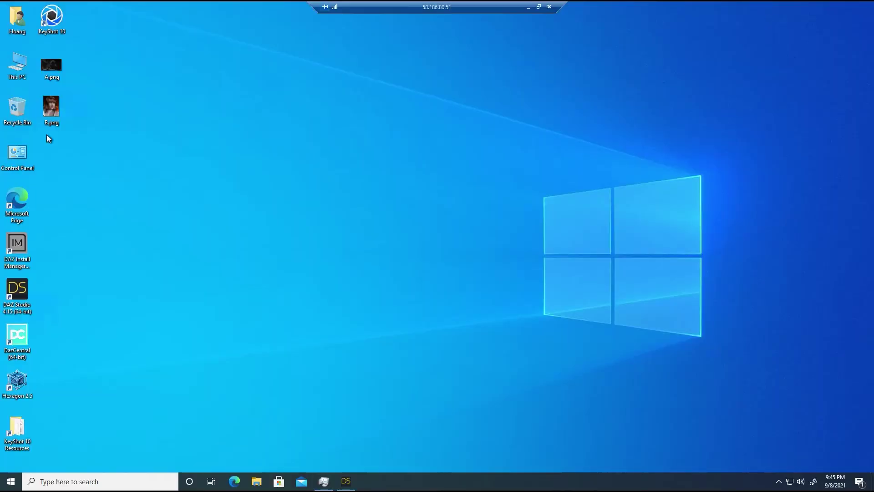
- View the saved A.png render from the desktop, close the image viewer, and quit DAZ Studio
double_click(51, 66)
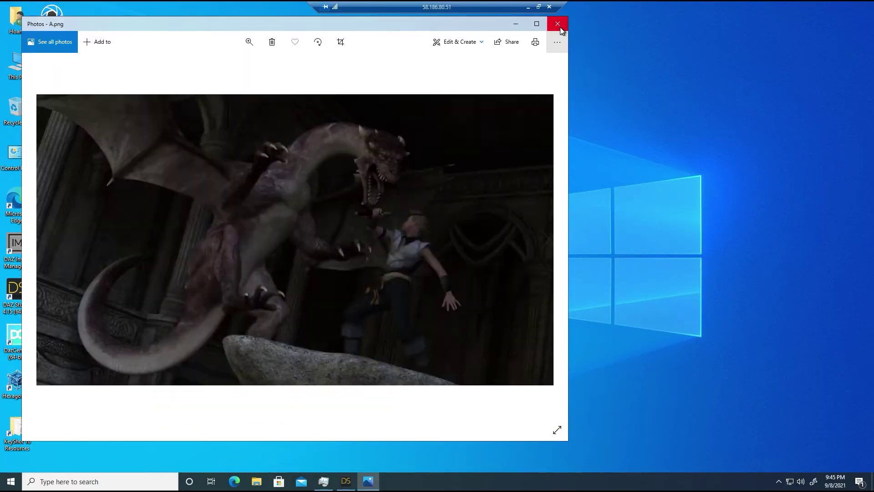
click(560, 27)
click(349, 480)
click(865, 5)
click(434, 248)
- Move A.png and B.png from the desktop to the Storage (Z:) drive, then close File Explorer
drag(154, 162, 45, 66)
right_click(49, 66)
click(66, 249)
double_click(19, 63)
double_click(431, 294)
right_click(400, 231)
click(420, 296)
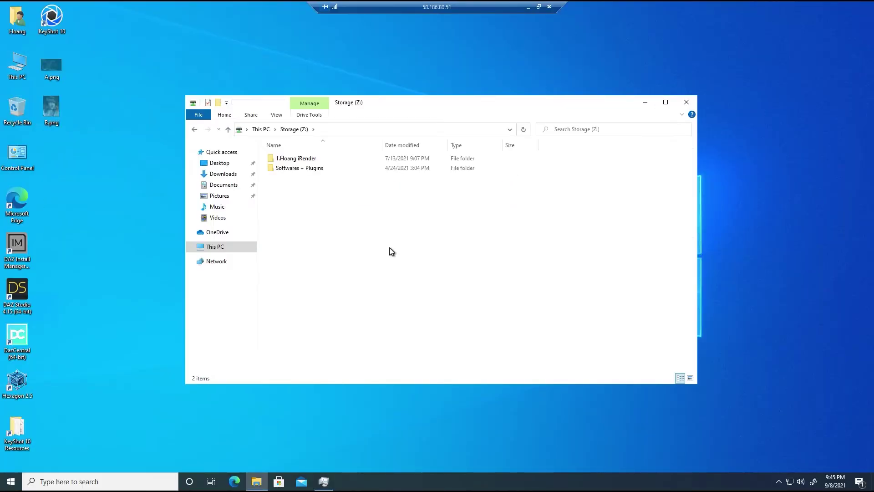
right_click(389, 247)
click(410, 286)
click(688, 102)
- Take the remote desktop out of full screen and position its window so the server controls on the GPUHub page are reachable
click(11, 481)
click(13, 458)
click(538, 10)
right_click(521, 48)
click(540, 75)
click(540, 6)
drag(538, 51, 478, 49)
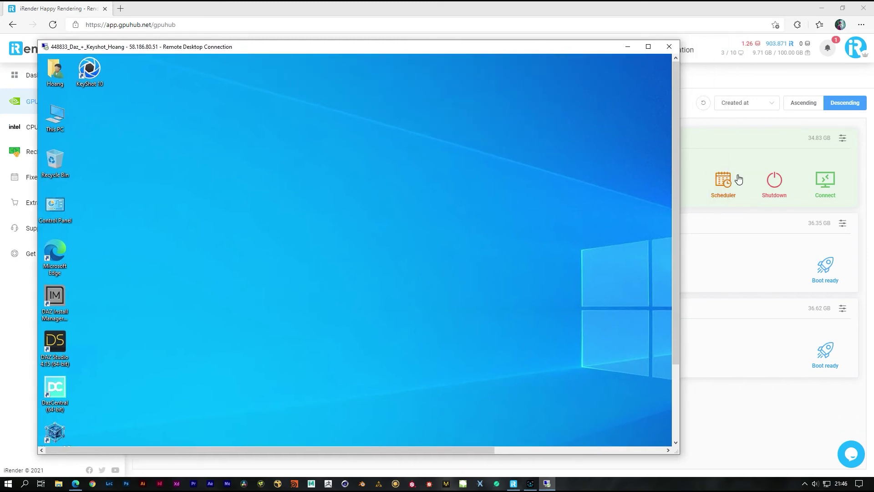
- Shut down the Daz + Keyshot server from the GPUHub page and close the Remote Desktop Connection window
click(774, 180)
click(511, 319)
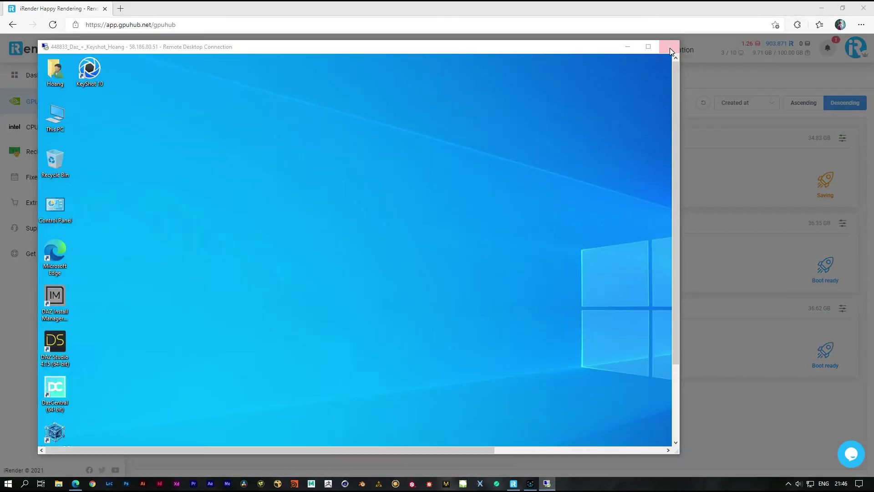
click(670, 48)
- Dismiss the remaining dialog on the GPUHub page and open the notifications to check the session's usage and cost
click(473, 267)
click(464, 372)
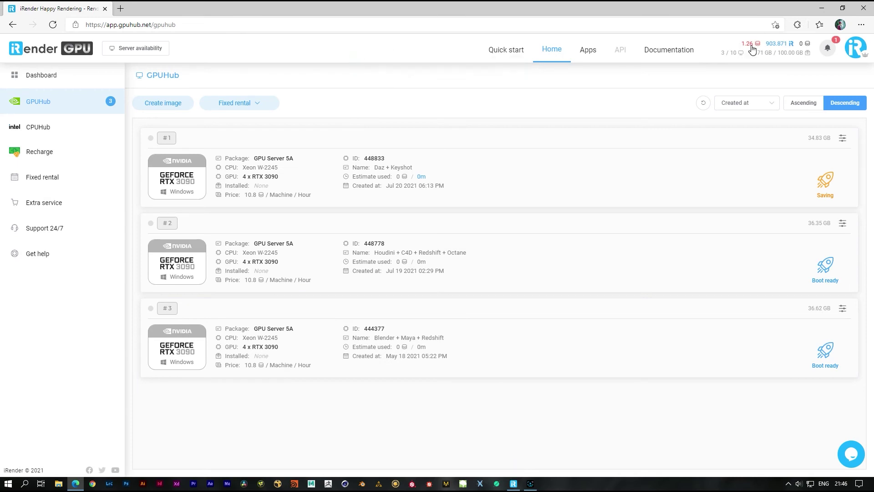
click(828, 48)
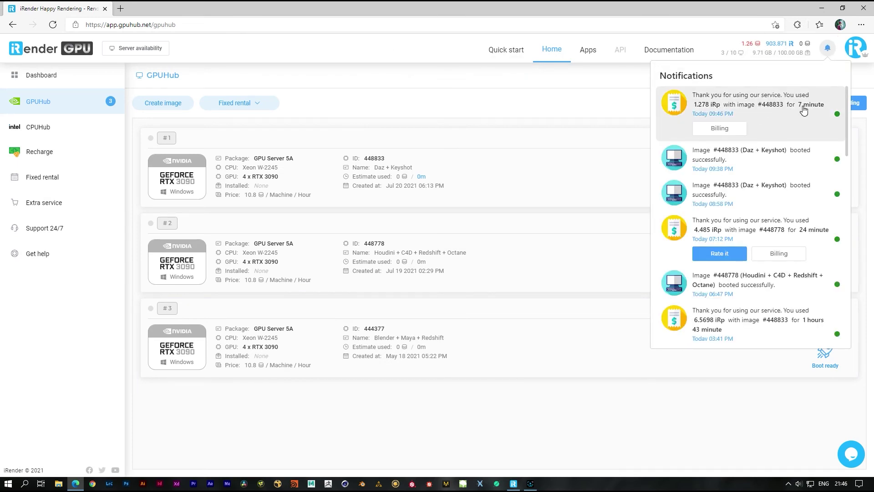